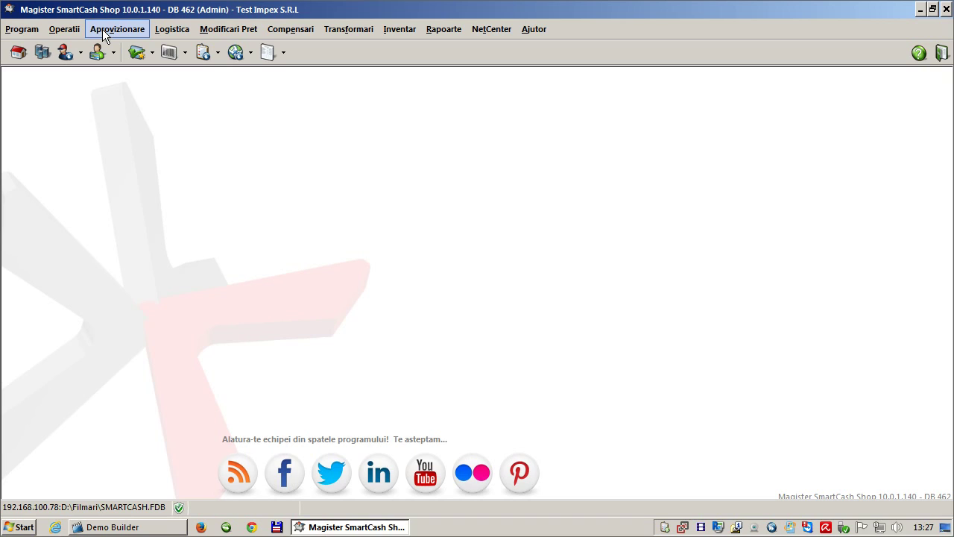
# Step: Open the Magazine store catalog from the Program menu
pyautogui.click(21, 30)
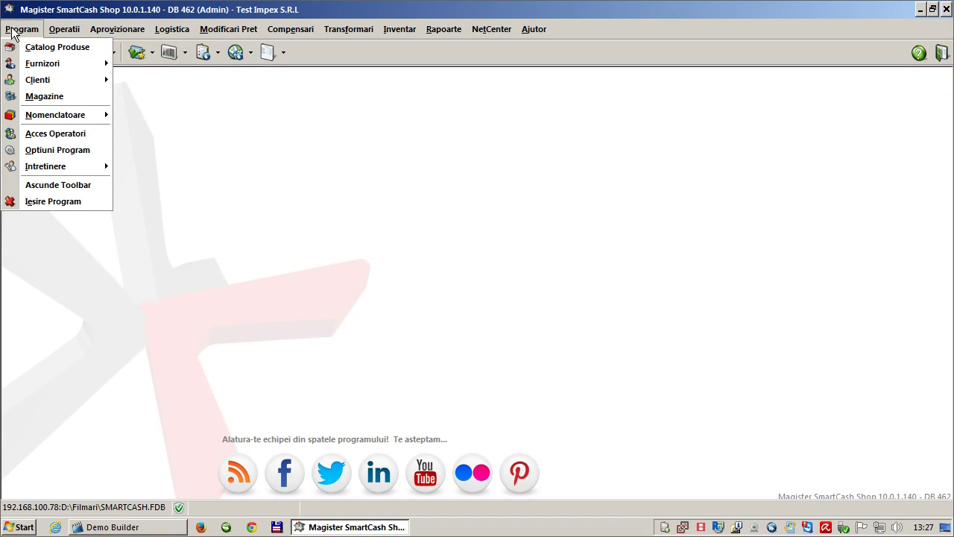
pyautogui.click(64, 96)
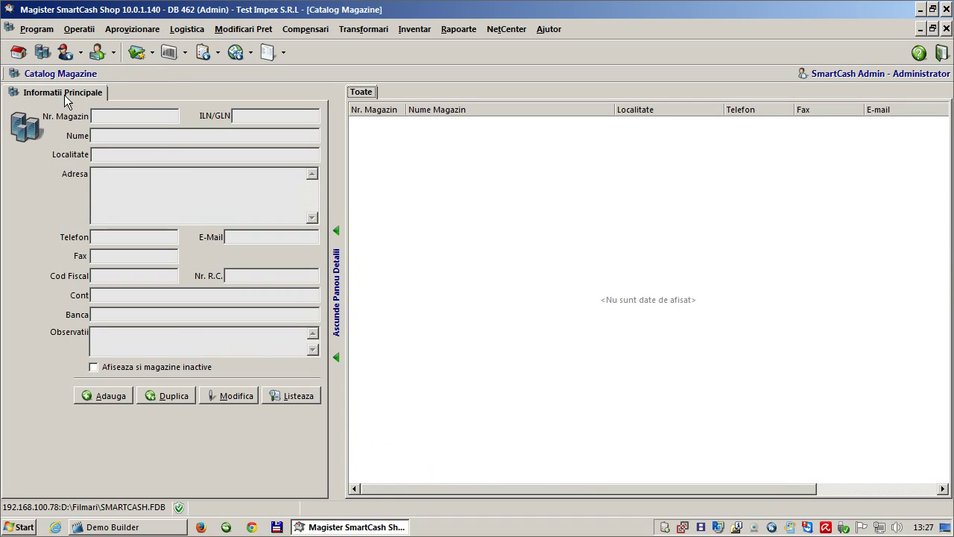
# Step: Add new store number 1 and enter its name, sc test s.r.l Centrala
pyautogui.click(115, 393)
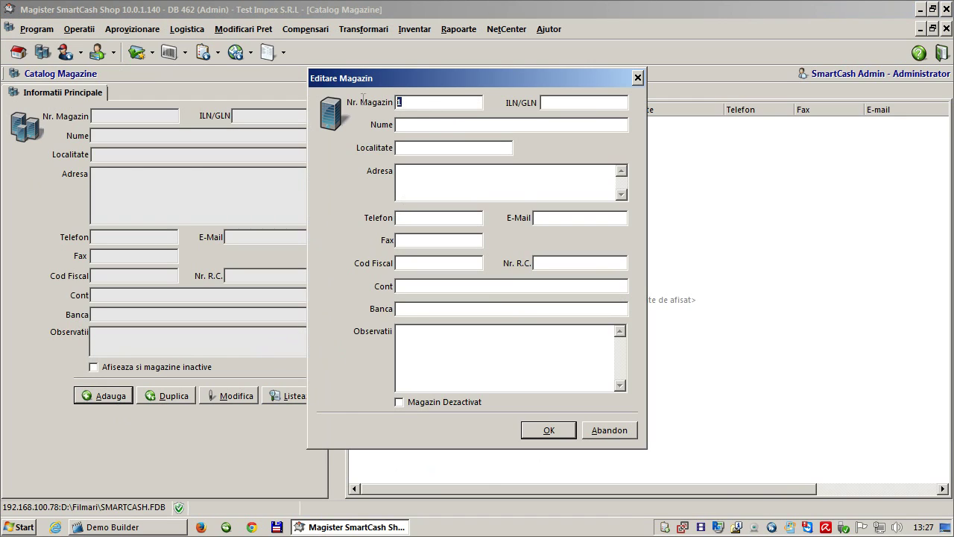
pyautogui.click(412, 124)
pyautogui.write('sc test s')
pyautogui.press('BackSpace')
pyautogui.write('.r.l Centra')
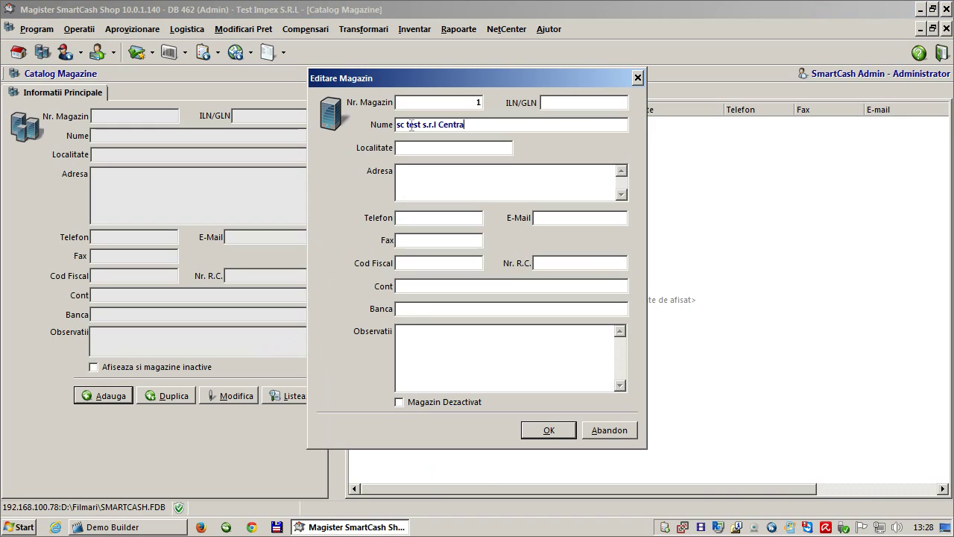
pyautogui.write('la ()')
# Step: Enter town Bucuresti and address Str. Barca nr 20, Sector 5 for store 1
pyautogui.click(447, 152)
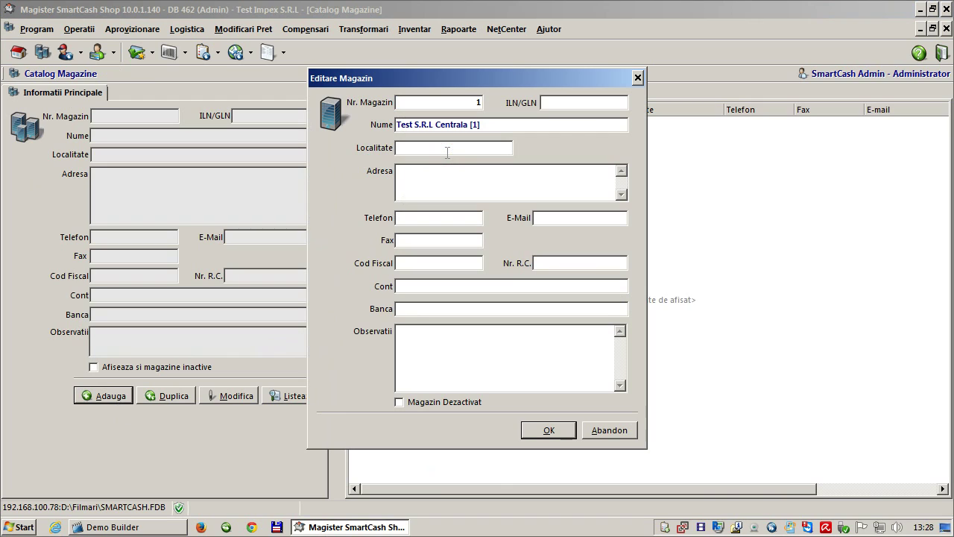
pyautogui.write('bucuresti')
pyautogui.click(474, 169)
pyautogui.write('Str. Ba')
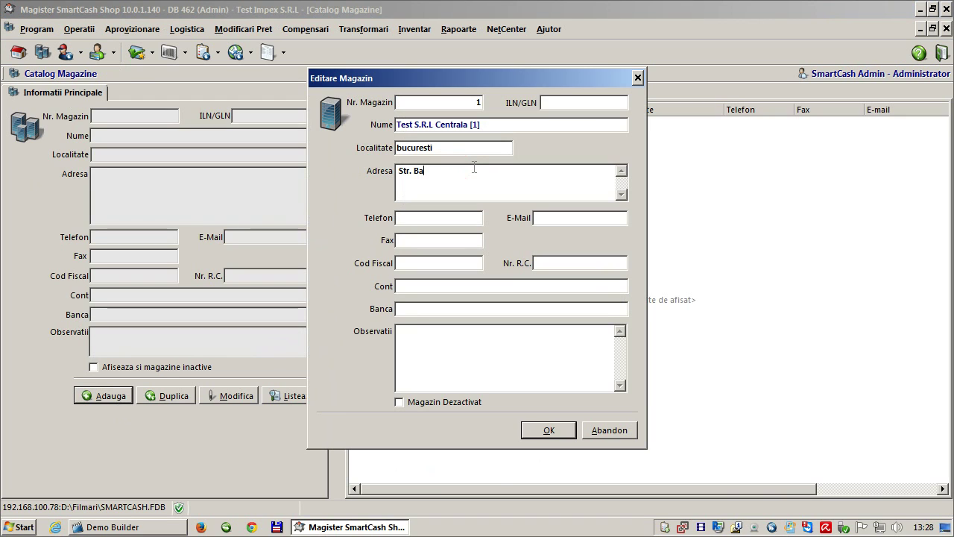
pyautogui.write('rca nr 20, Sector 5')
pyautogui.click(399, 148)
pyautogui.write('B')
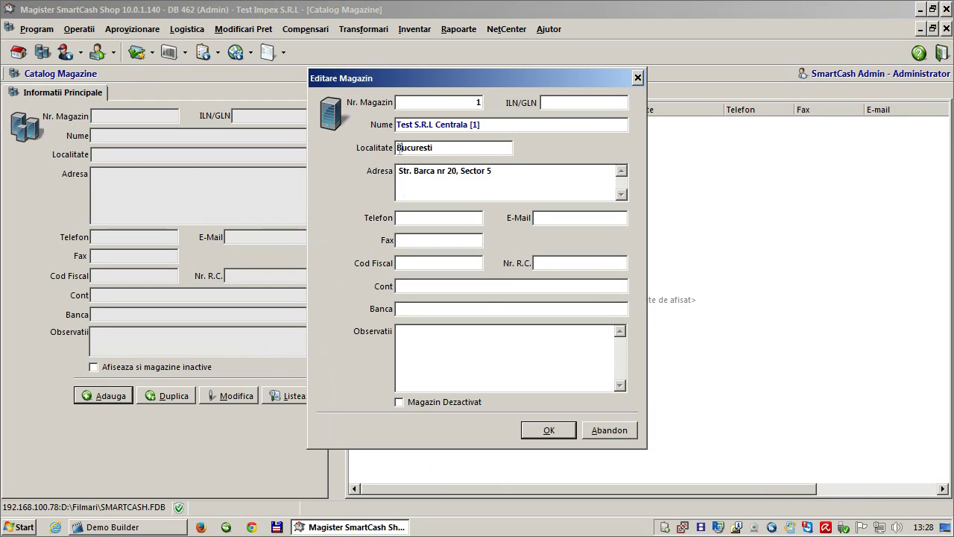
# Step: Fill in store 1's fiscal code and trade registry number, then save it
pyautogui.click(461, 263)
pyautogui.write('4024')
pyautogui.press('Tab')
pyautogui.write('J40/305754')
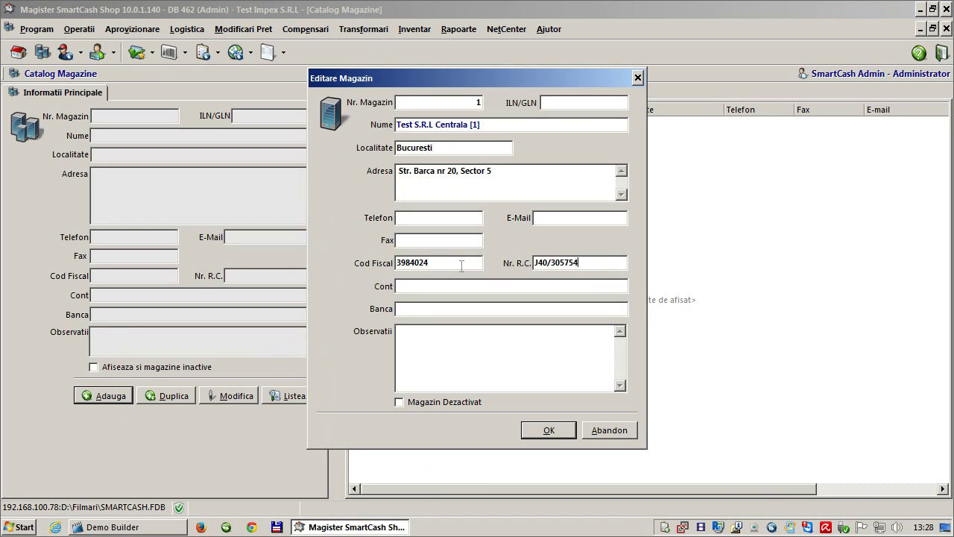
pyautogui.write('/1992')
pyautogui.click(418, 287)
pyautogui.click(418, 312)
pyautogui.click(551, 431)
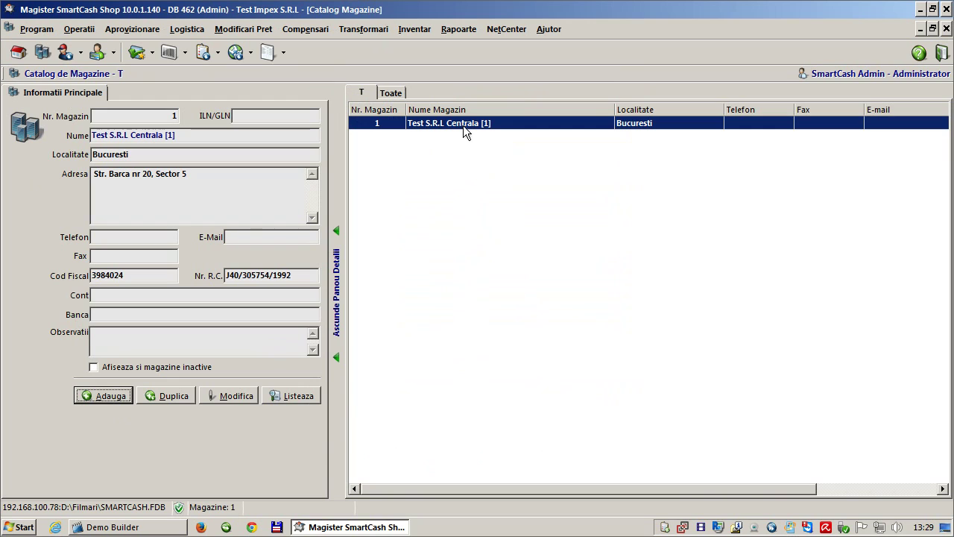
# Step: Discard an empty new store record and duplicate the Centrala store
pyautogui.click(107, 396)
pyautogui.click(610, 431)
pyautogui.click(173, 396)
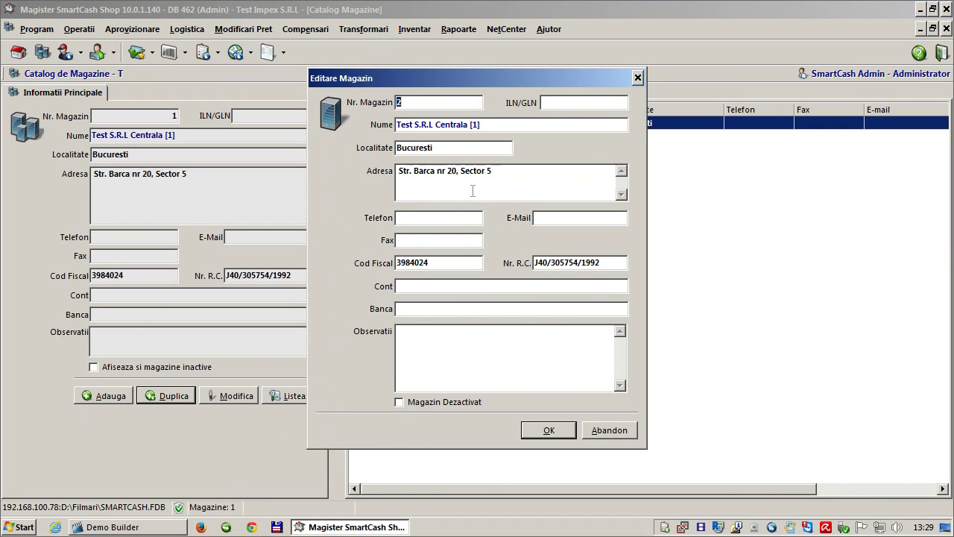
# Step: Rename the copied store to Test S.R.L Magazin Orhideea [2] and save it
pyautogui.moveTo(447, 73); pyautogui.dragTo(584, 76)
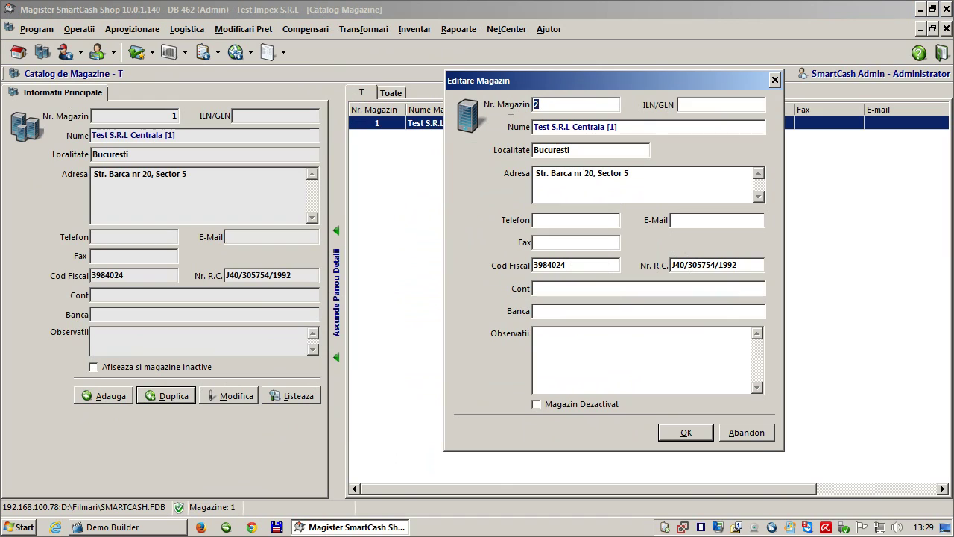
pyautogui.click(618, 127)
pyautogui.press('BackSpace')
pyautogui.press('BackSpace')
pyautogui.press('BackSpace')
pyautogui.press('BackSpace')
pyautogui.press('BackSpace')
pyautogui.press('BackSpace')
pyautogui.press('BackSpace')
pyautogui.press('BackSpace')
pyautogui.press('BackSpace')
pyautogui.press('BackSpace')
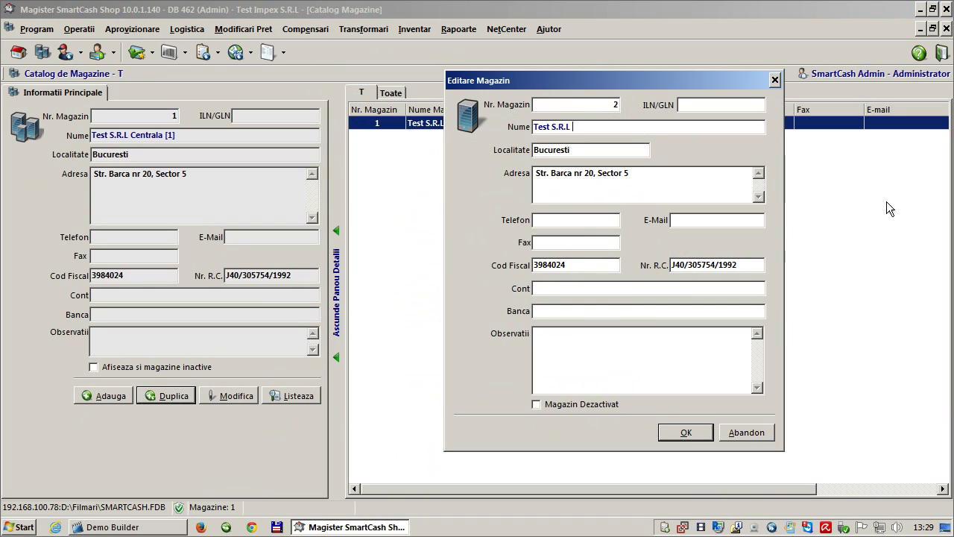
pyautogui.write('Magazin Orhideea [2]')
pyautogui.press('Return')
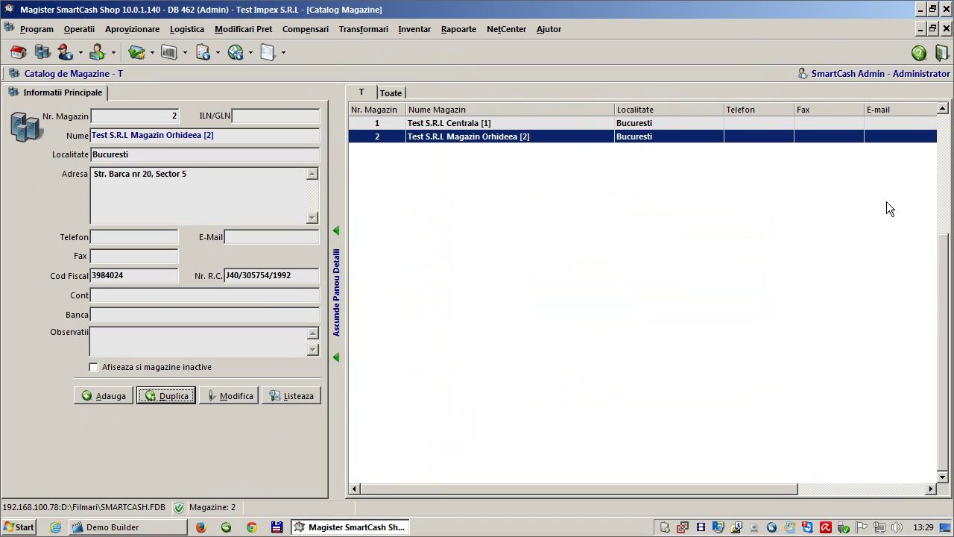
# Step: Change store 2's address to Centrul Comercial Orhideea stand f12 and begin a new store record
pyautogui.doubleClick(525, 136)
pyautogui.moveTo(539, 174); pyautogui.dragTo(266, 172)
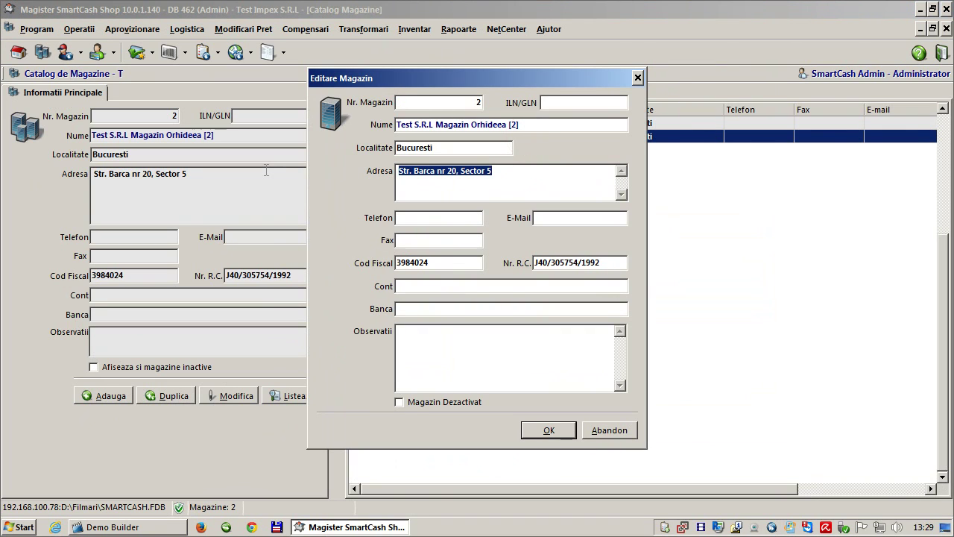
pyautogui.write('C')
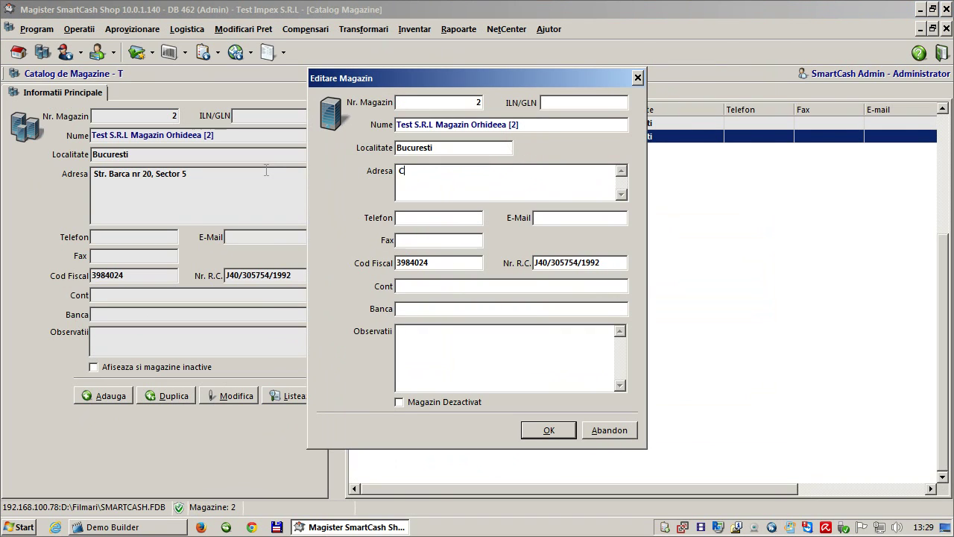
pyautogui.write('entrul Comef')
pyautogui.press('BackSpace')
pyautogui.write('rcial Orhideea stand')
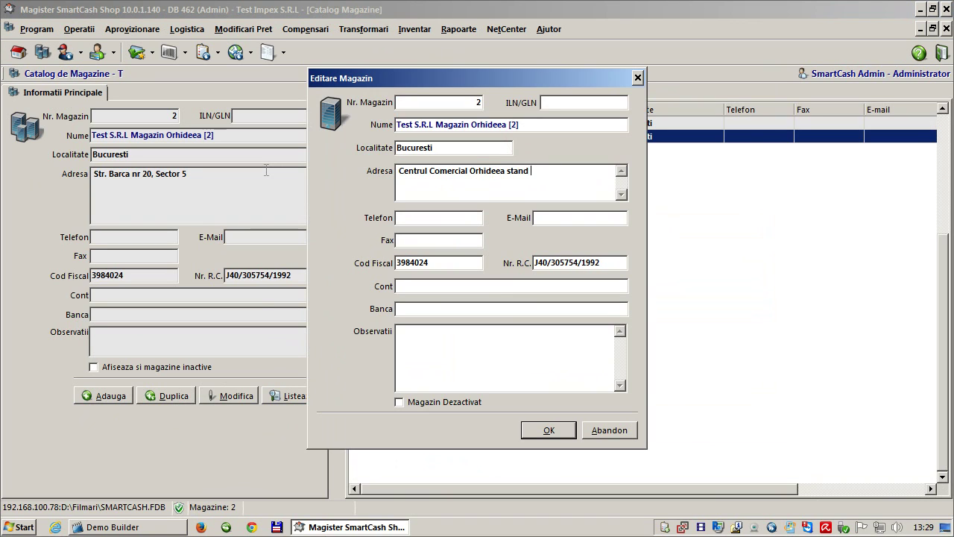
pyautogui.write(' f12')
pyautogui.click(552, 431)
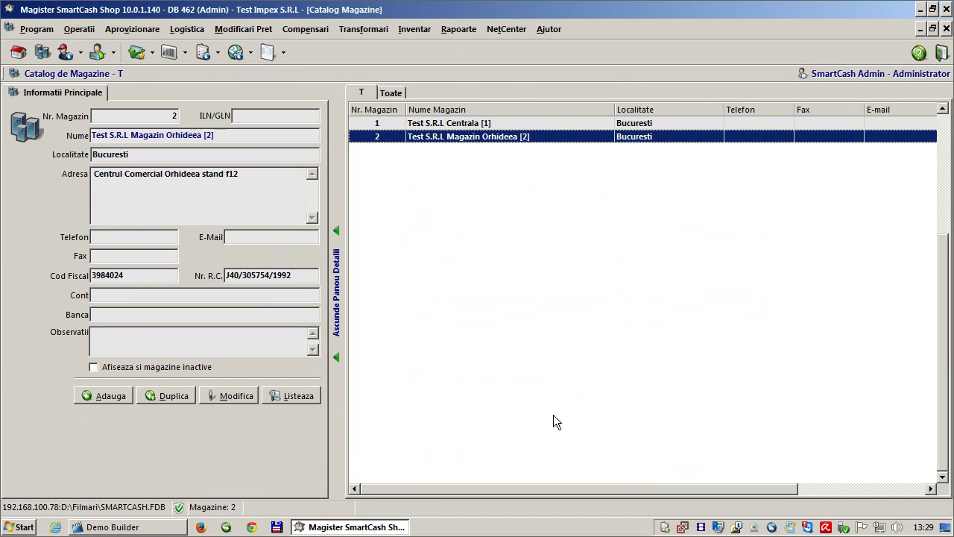
pyautogui.click(108, 396)
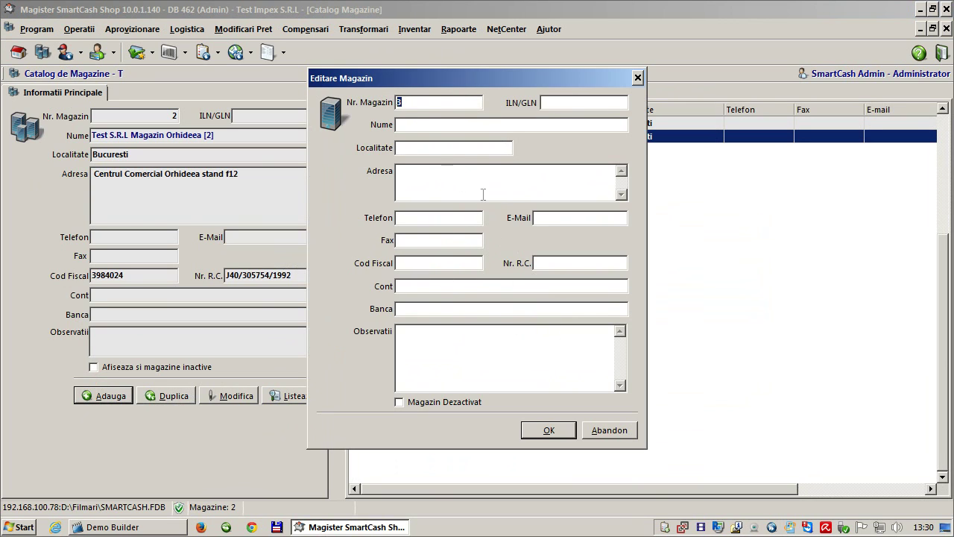
# Step: Discard the blank record and duplicate the Orhideea store as store 3
pyautogui.click(609, 430)
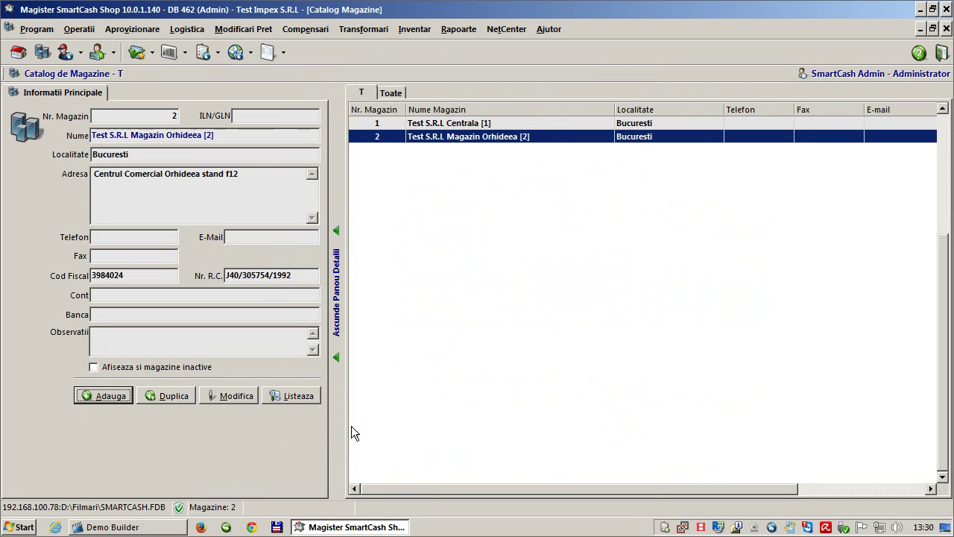
pyautogui.click(170, 395)
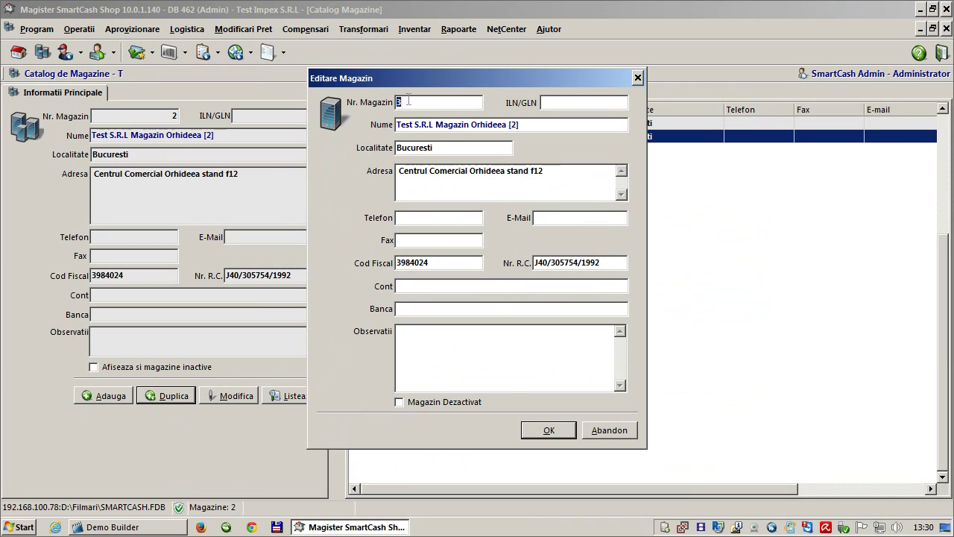
# Step: Rename the copy to Test S.R.L Magazin Unirii [3], set address Piata Unirii nr. 1 -7, et.2, Stand D10, and save
pyautogui.click(533, 122)
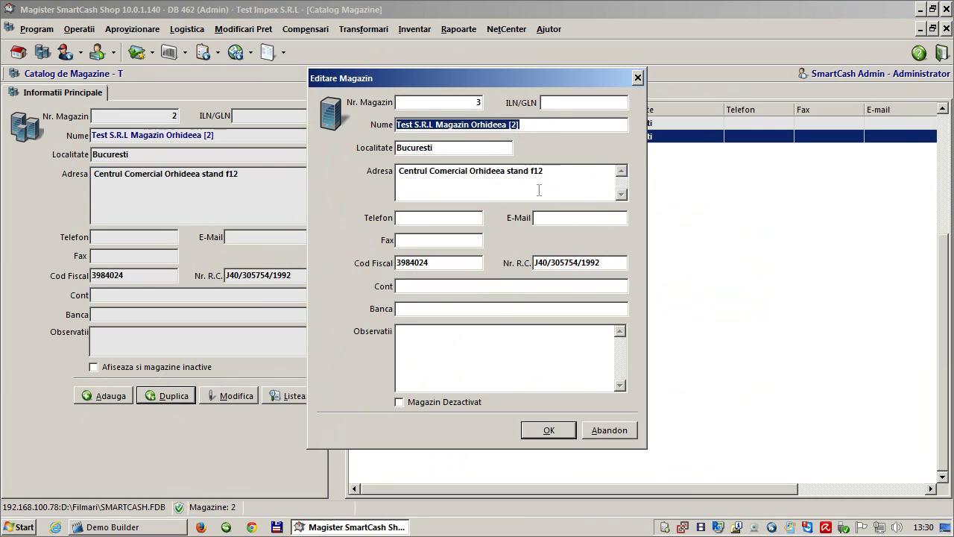
pyautogui.moveTo(582, 176); pyautogui.dragTo(350, 170)
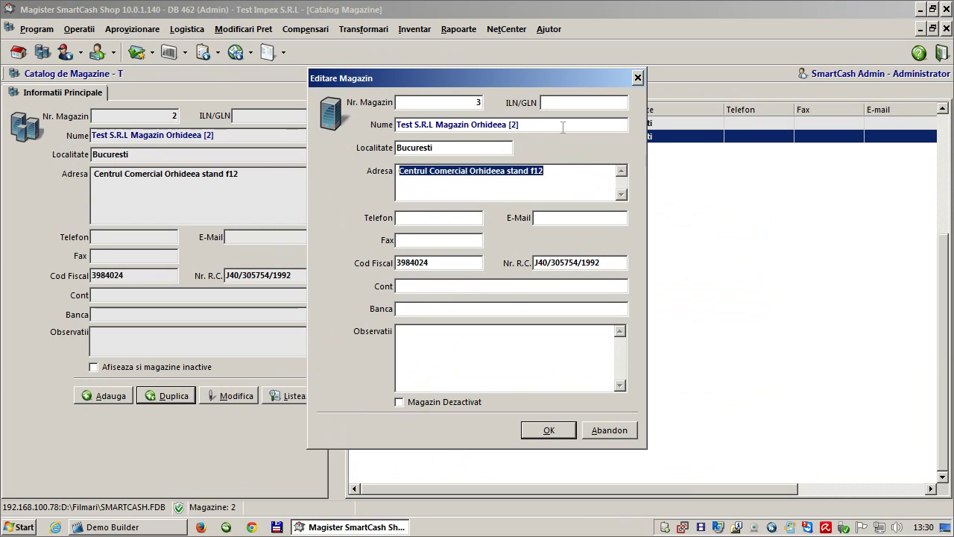
pyautogui.moveTo(470, 125); pyautogui.dragTo(597, 132)
pyautogui.write('Un')
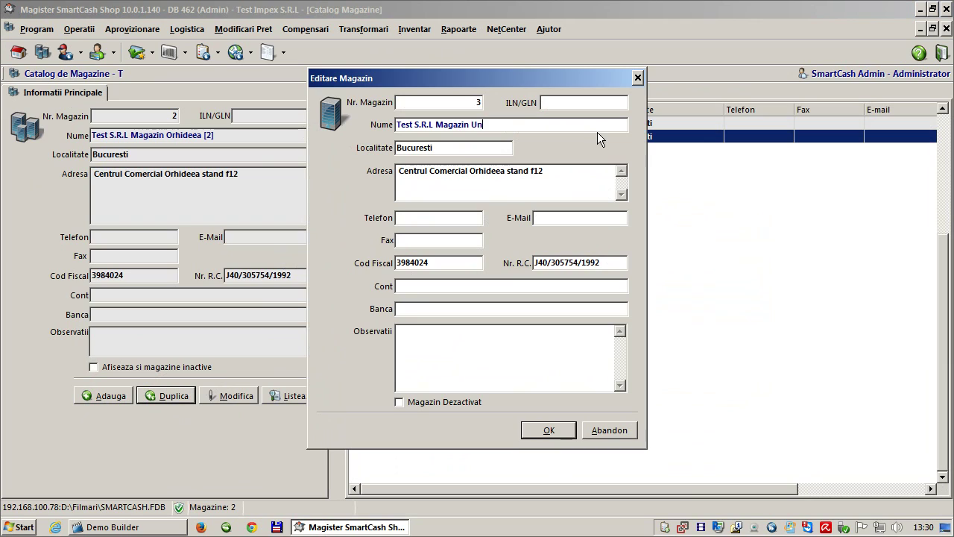
pyautogui.write('irii [3]')
pyautogui.press('Tab')
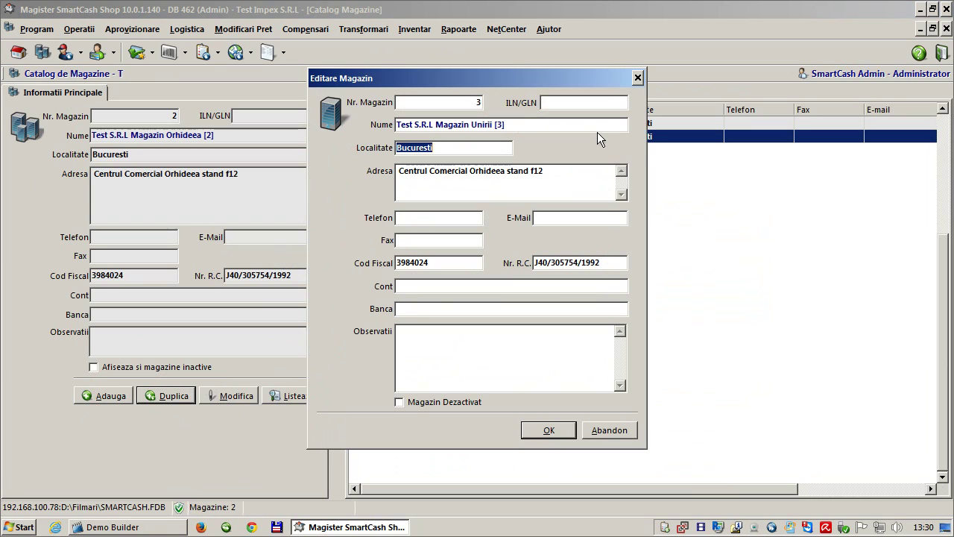
pyautogui.press('Tab')
pyautogui.write('P')
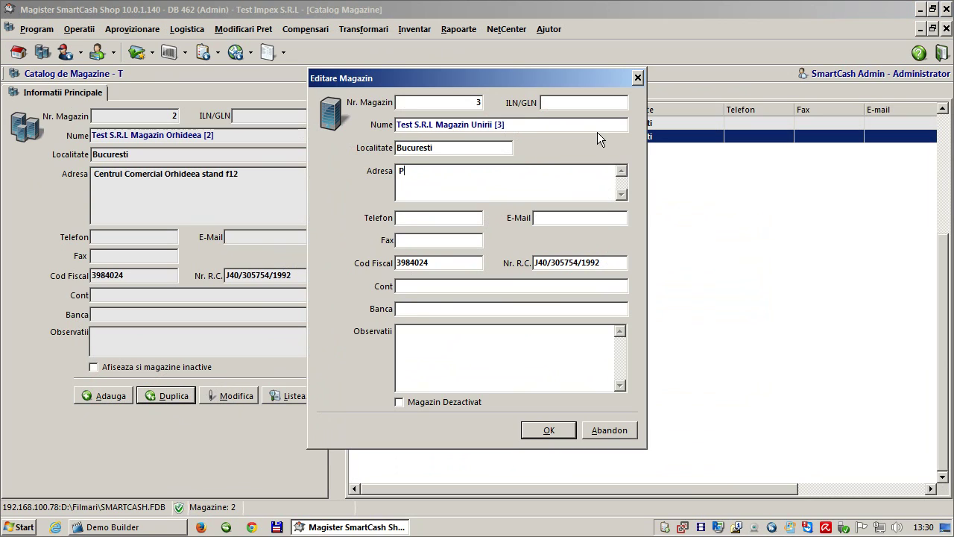
pyautogui.write('iata Unirii nr. 1 -7, et')
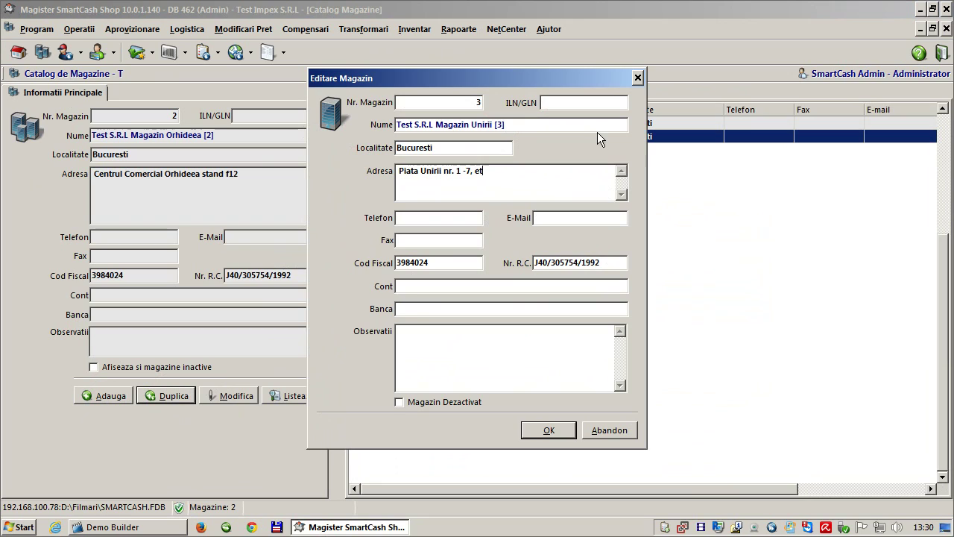
pyautogui.write('.2, Stand D10')
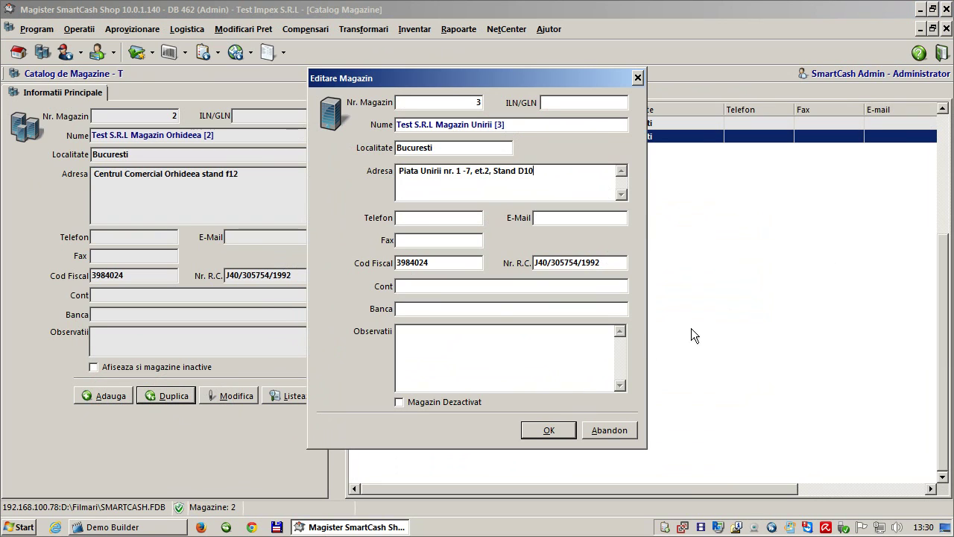
pyautogui.click(549, 432)
pyautogui.click(550, 430)
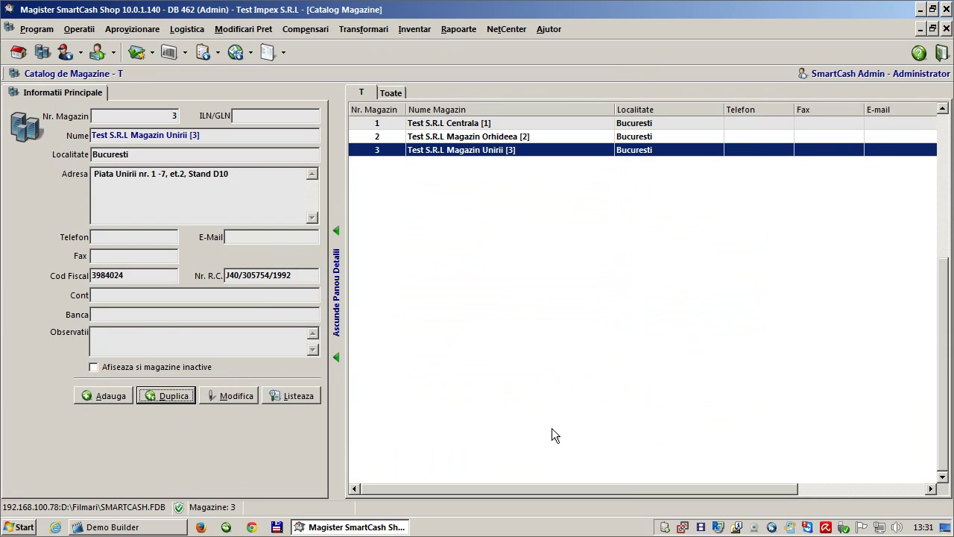
pyautogui.click(508, 30)
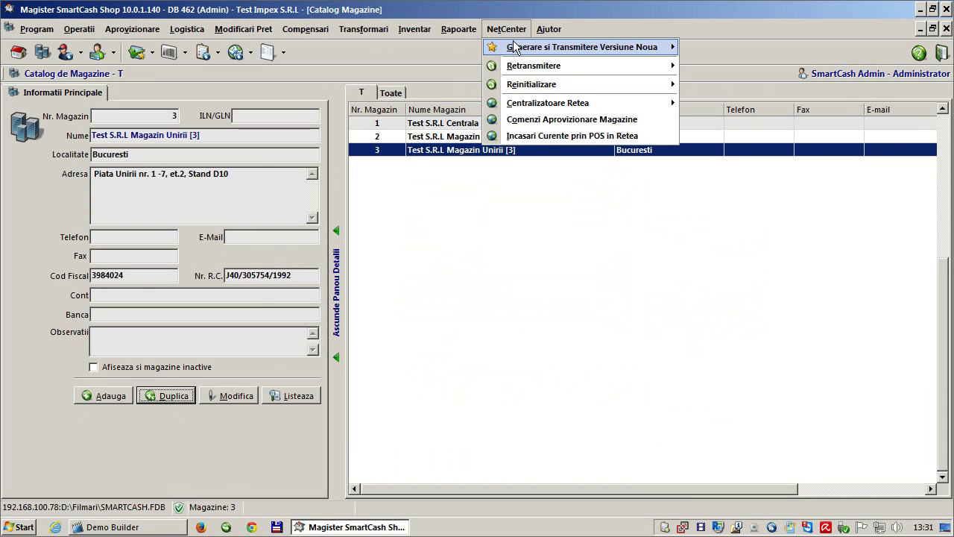
pyautogui.moveTo(514, 46)
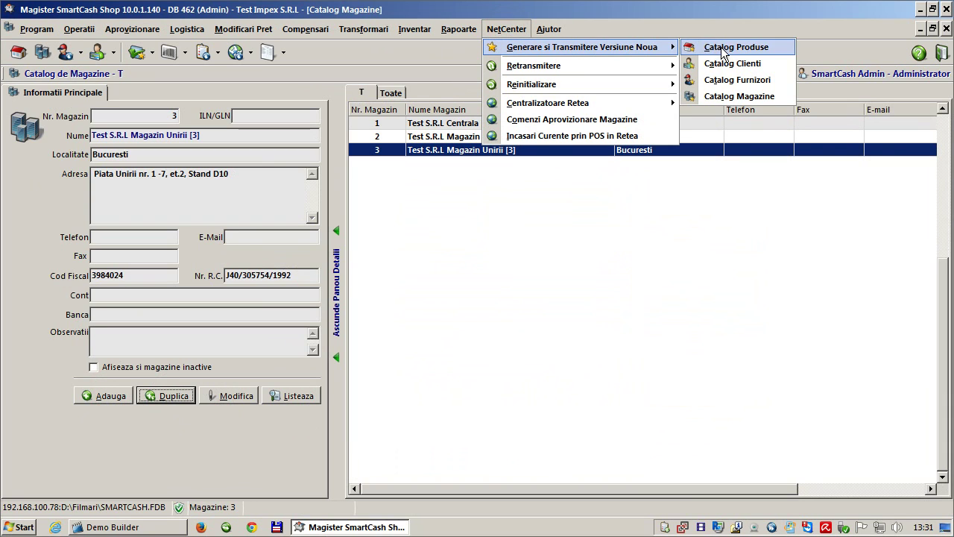